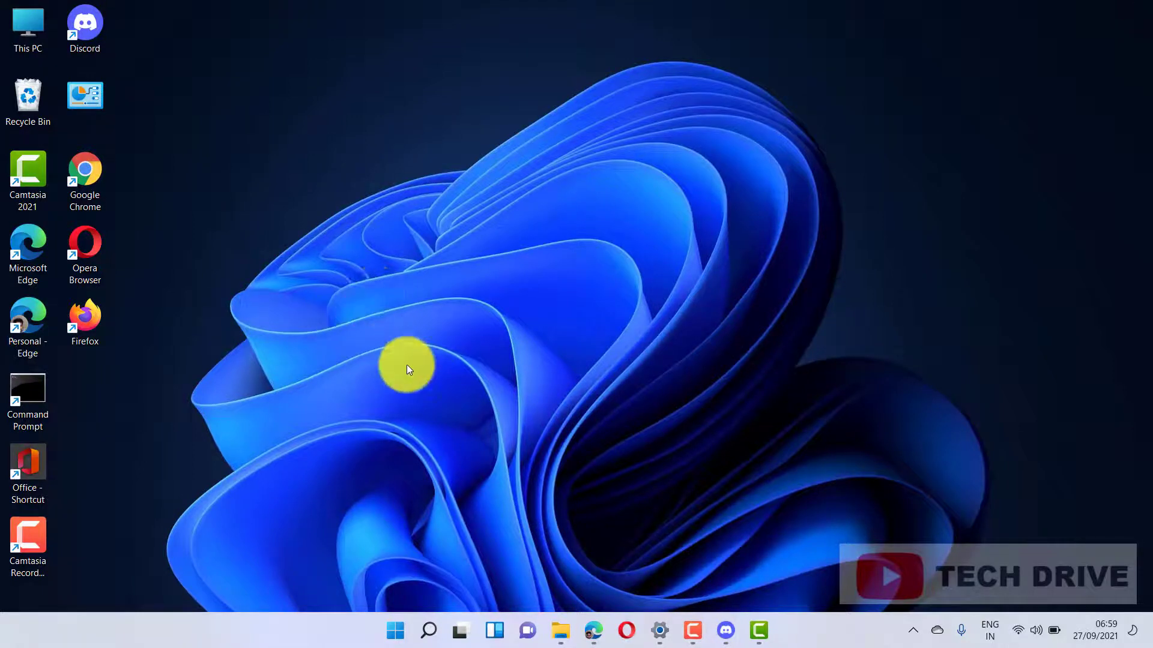
Launch Chrome and load the chrome:\\flags experimental features page.
double_click(89, 184)
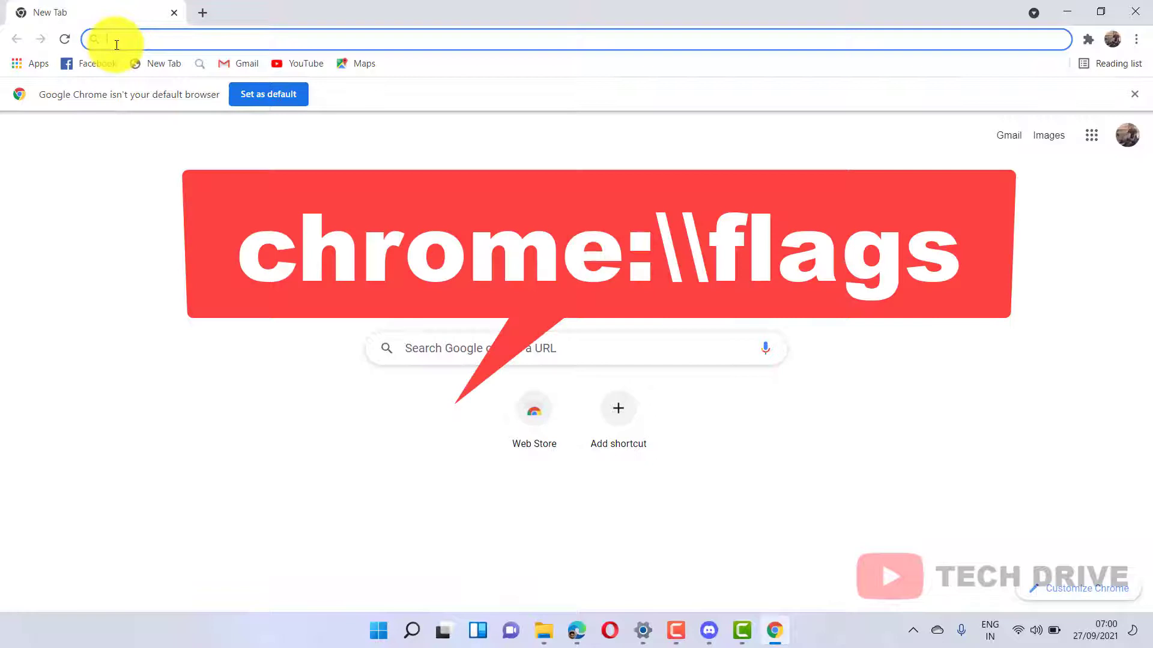
text(chrome)
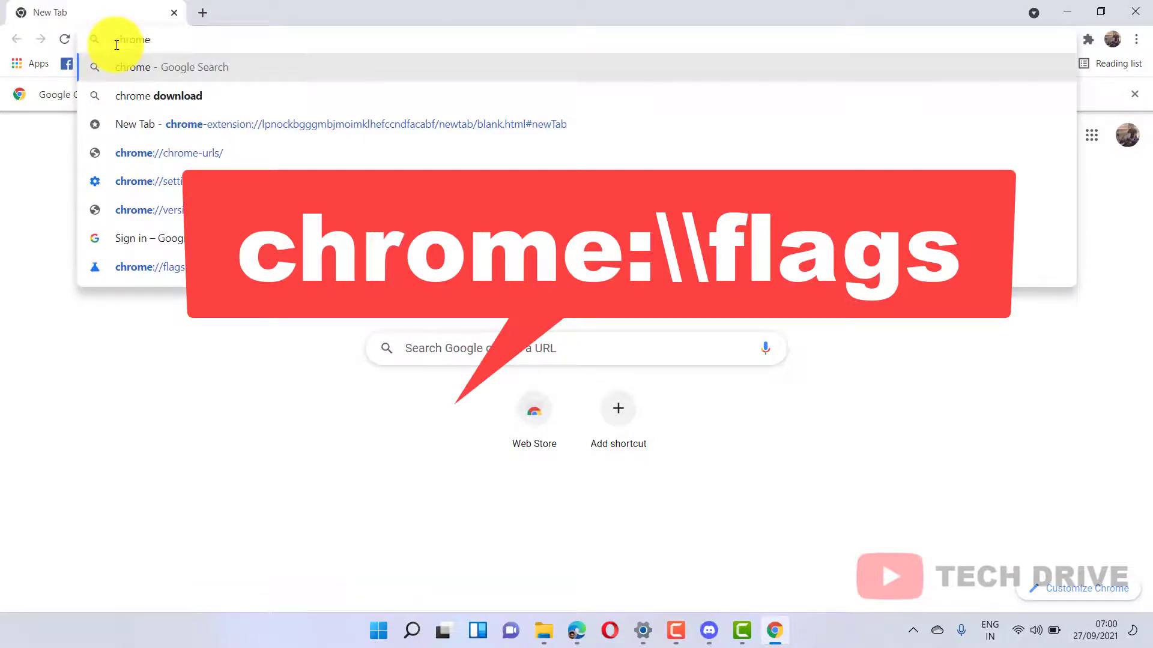
text(:)
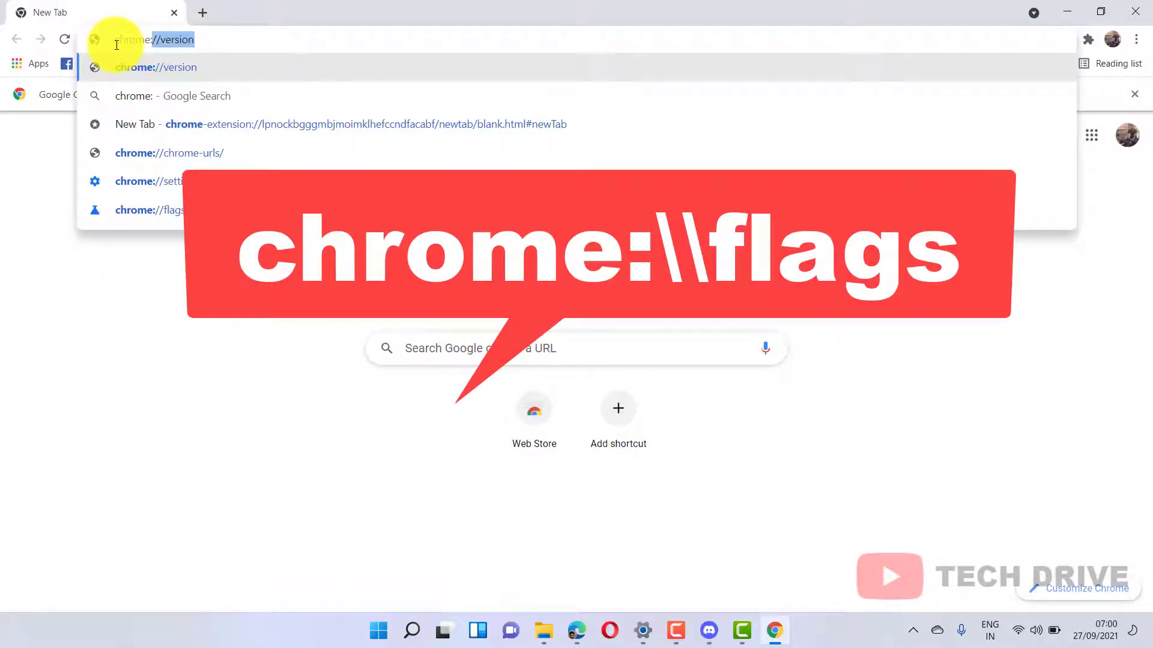
text(\\flag)
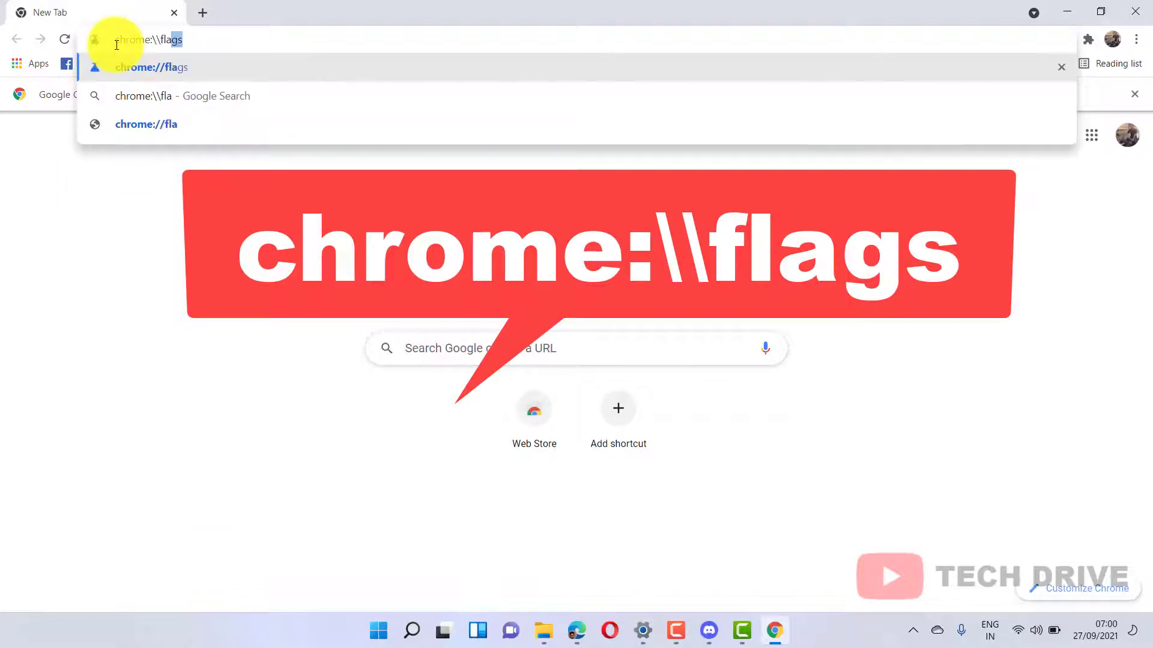
text(b)
key(BackSpace)
text(g)
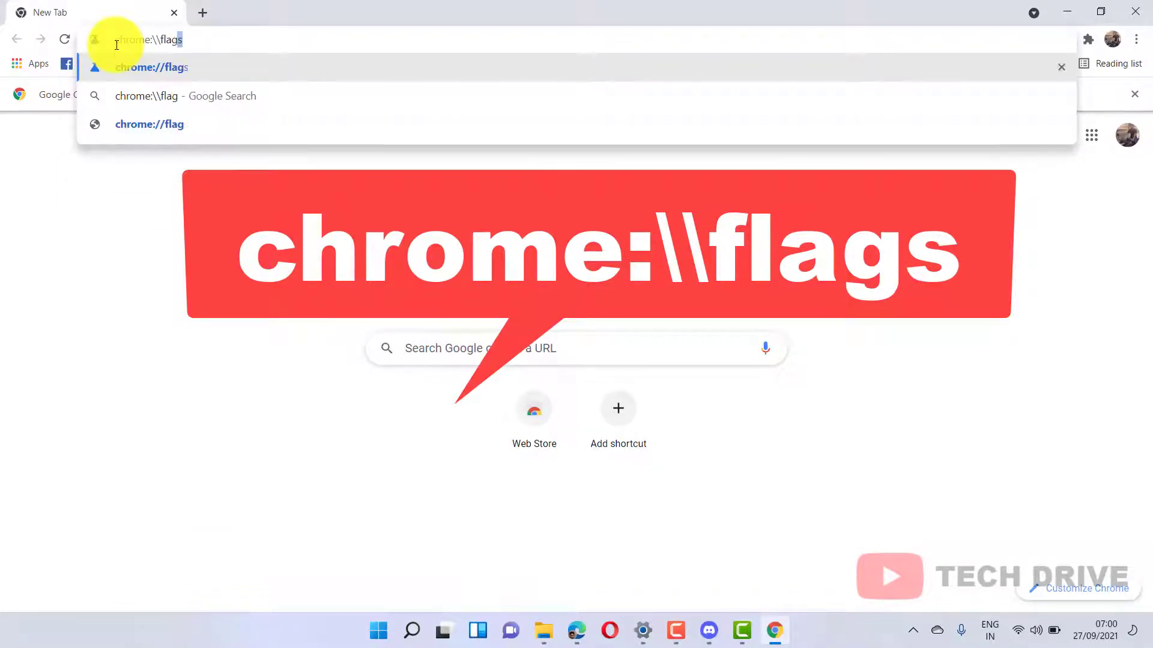
text(s)
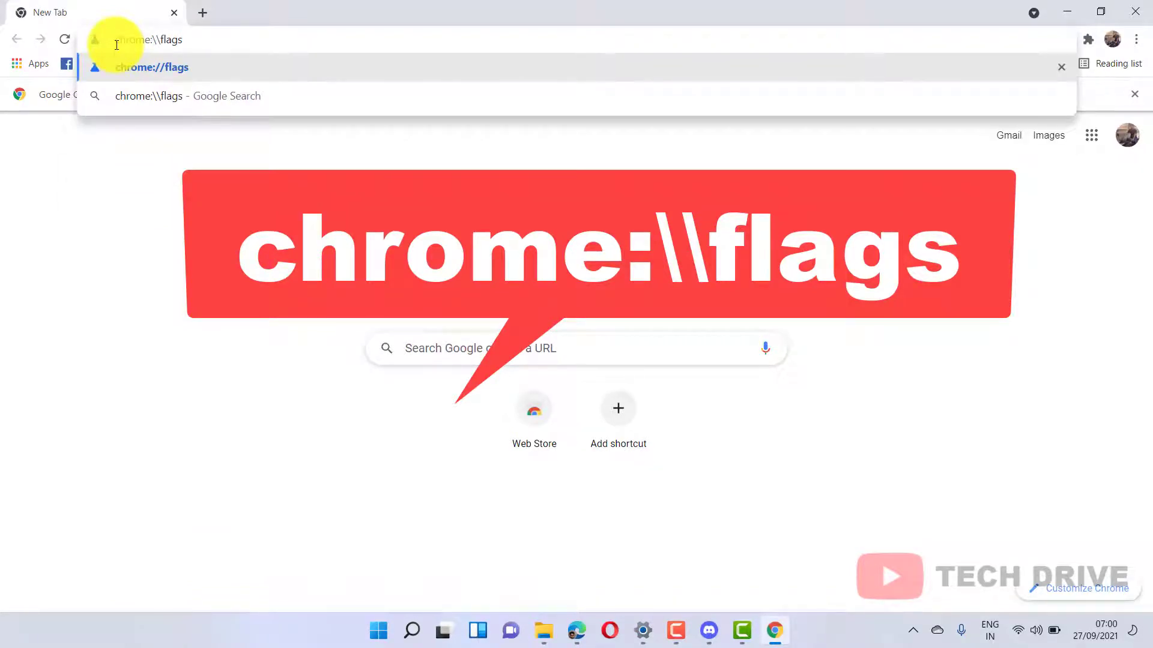
key(Return)
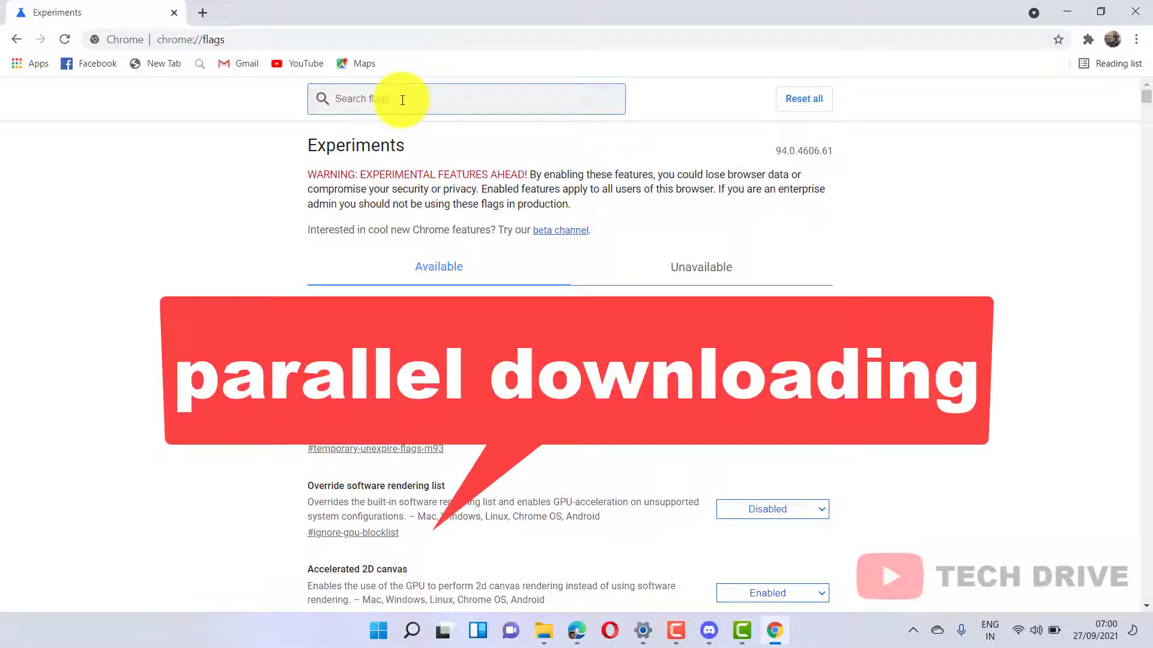
text(paralle)
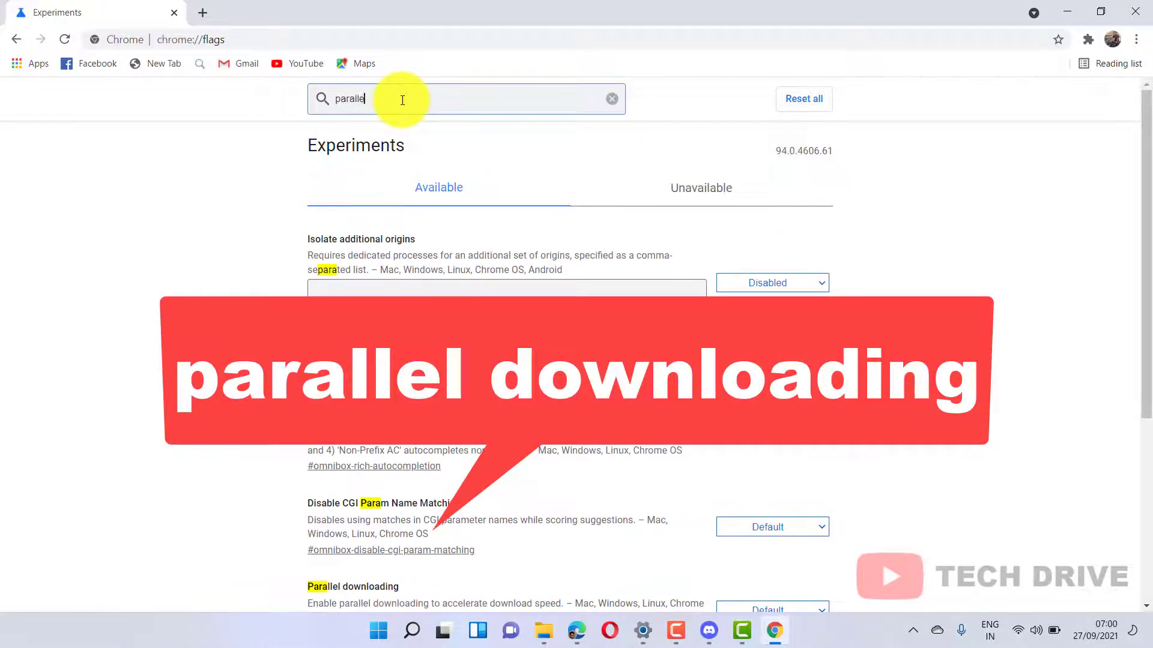
text(l )
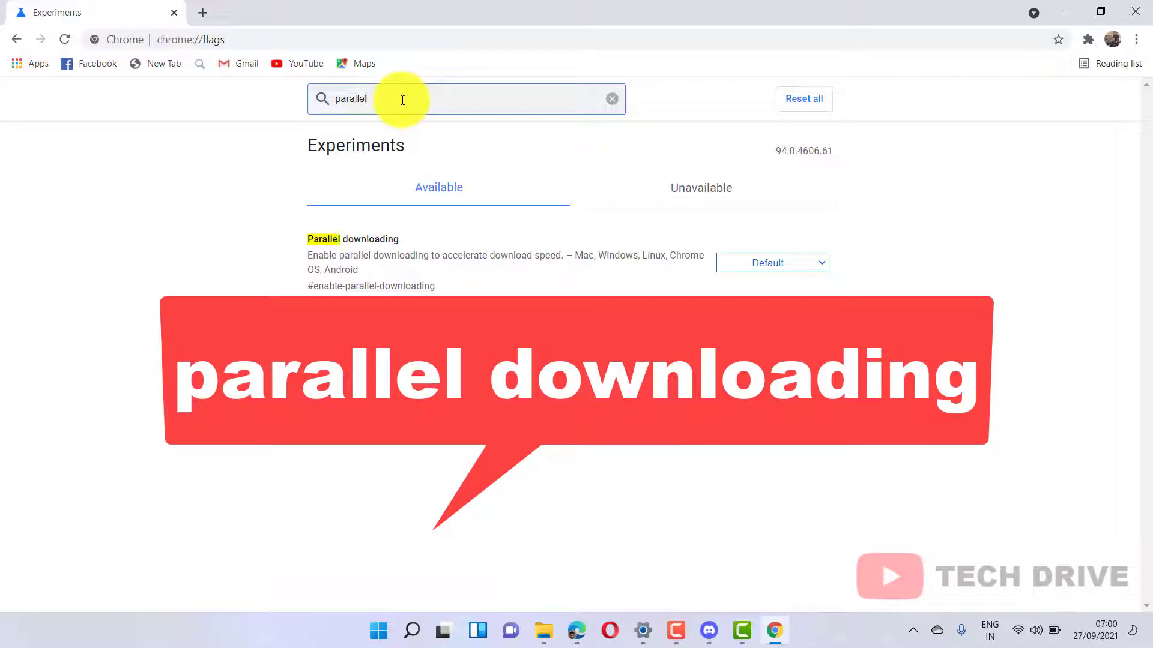
text(downloa)
text(ding)
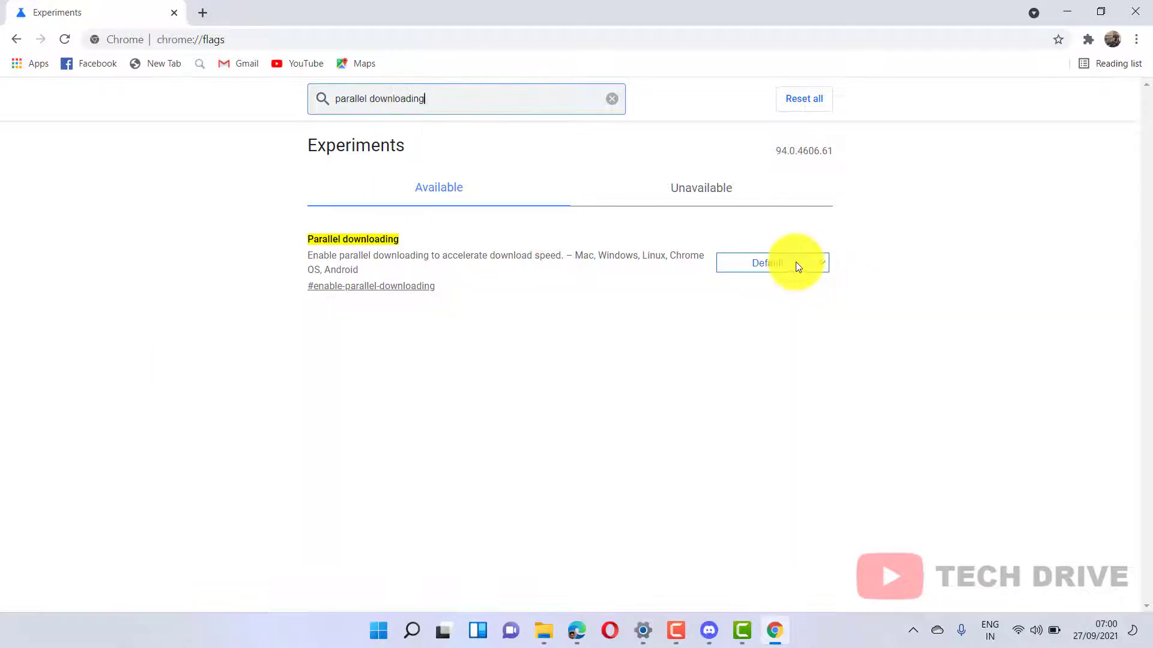
Set the Parallel downloading flag to Enabled and close Chrome.
click(820, 262)
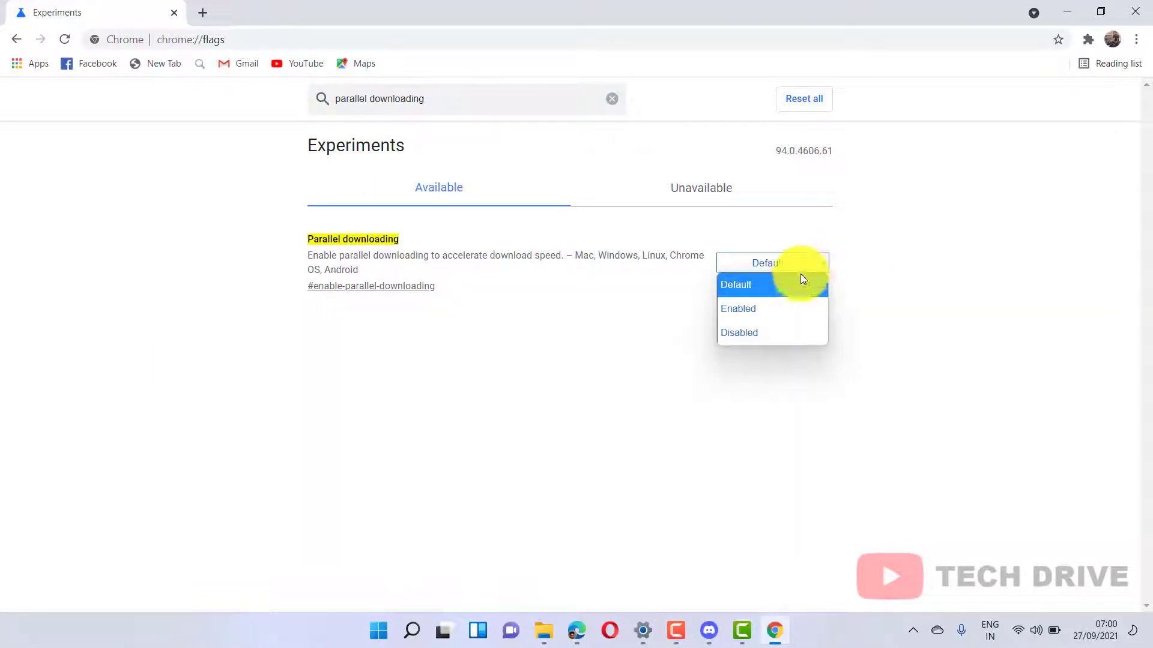
click(767, 309)
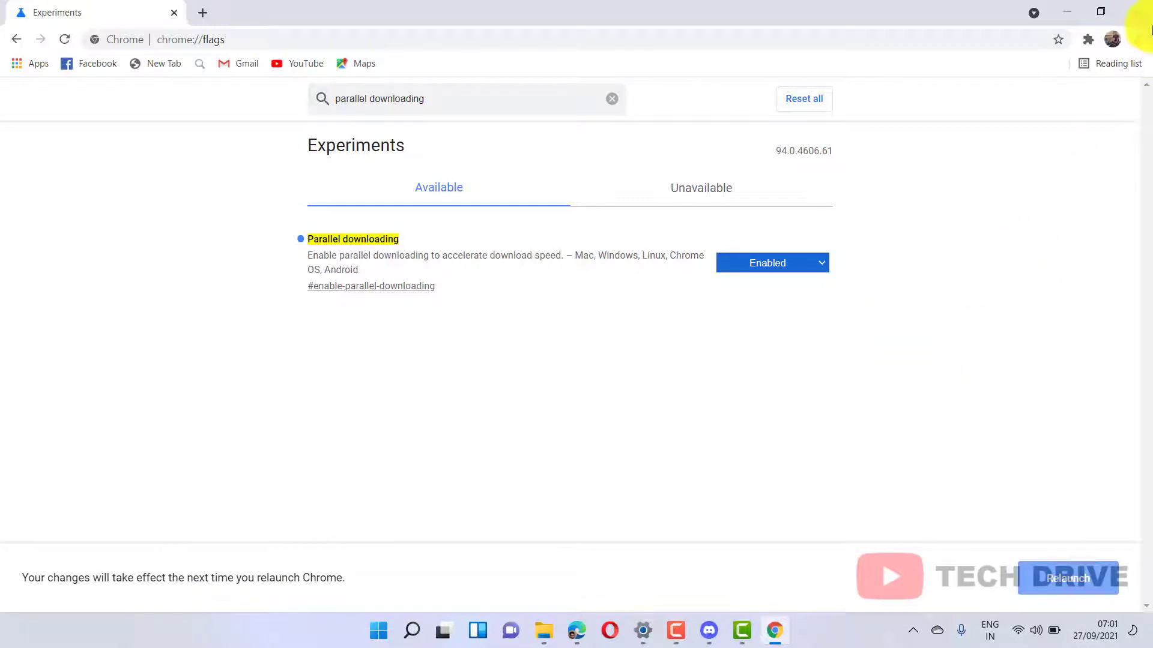
click(1135, 12)
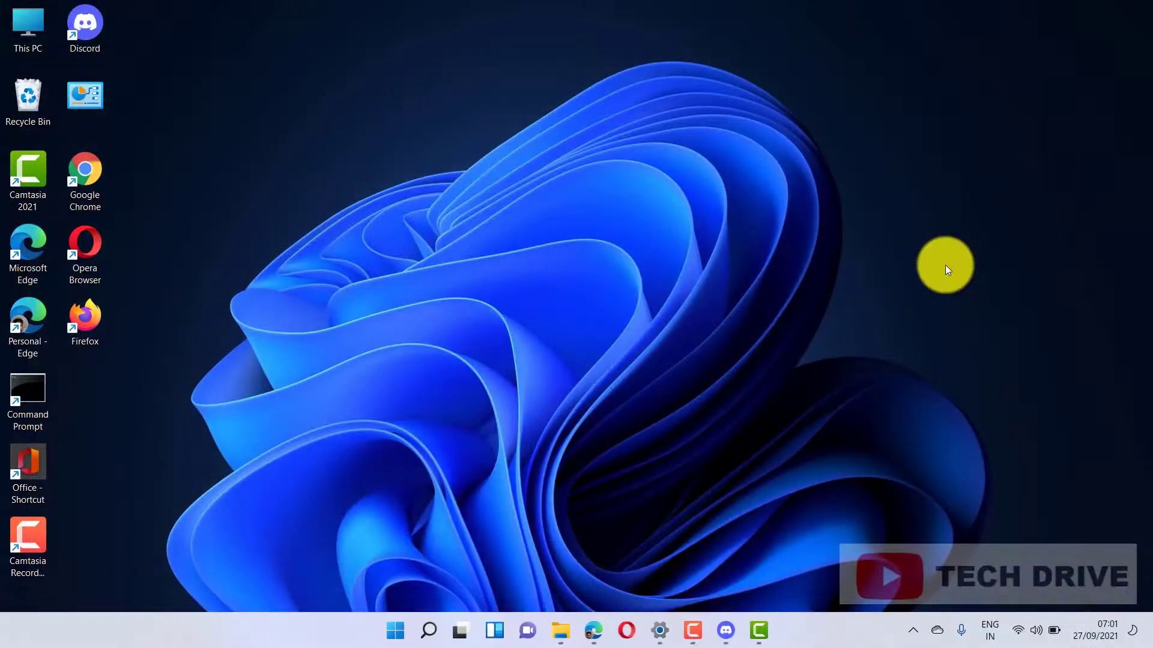
Relaunch Chrome from its desktop icon and bring up the three-dot menu.
double_click(92, 178)
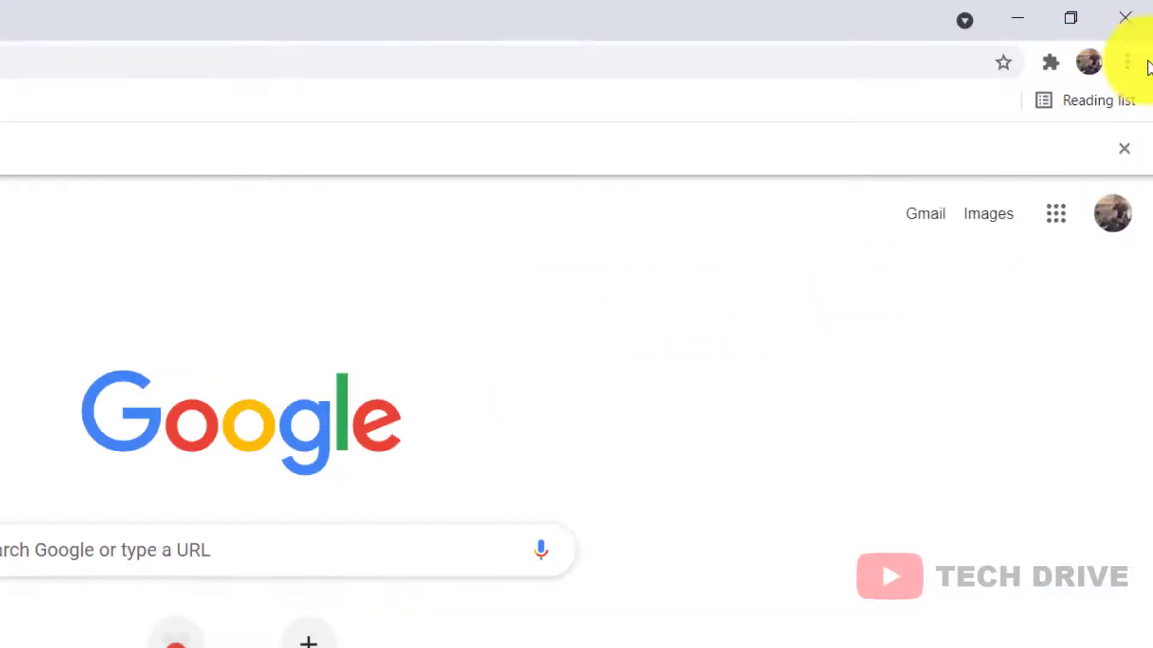
click(1133, 63)
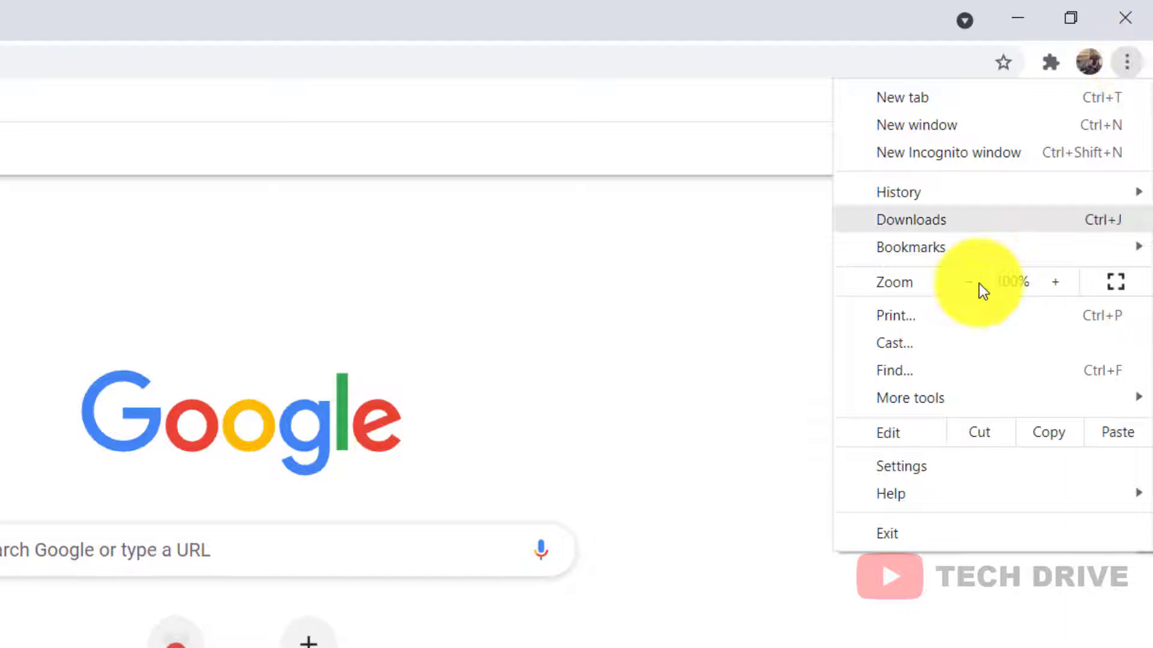
Turn off 'Continue running background apps' in Chrome Settings, close Chrome, and start a Windows search.
click(936, 472)
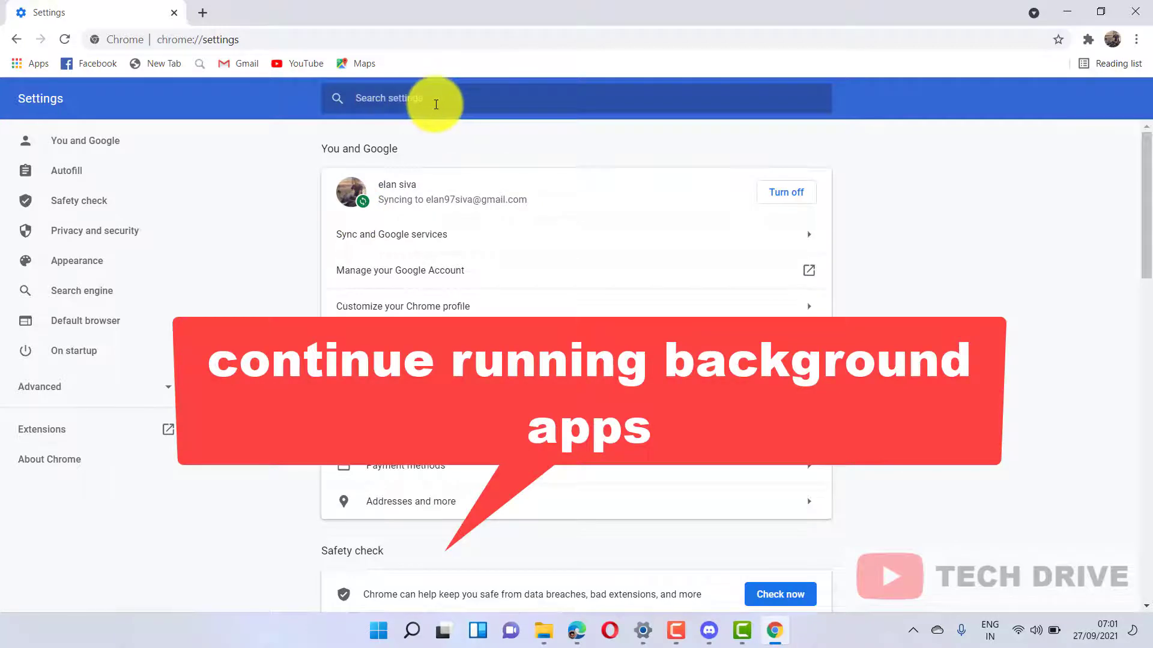
text(continue running )
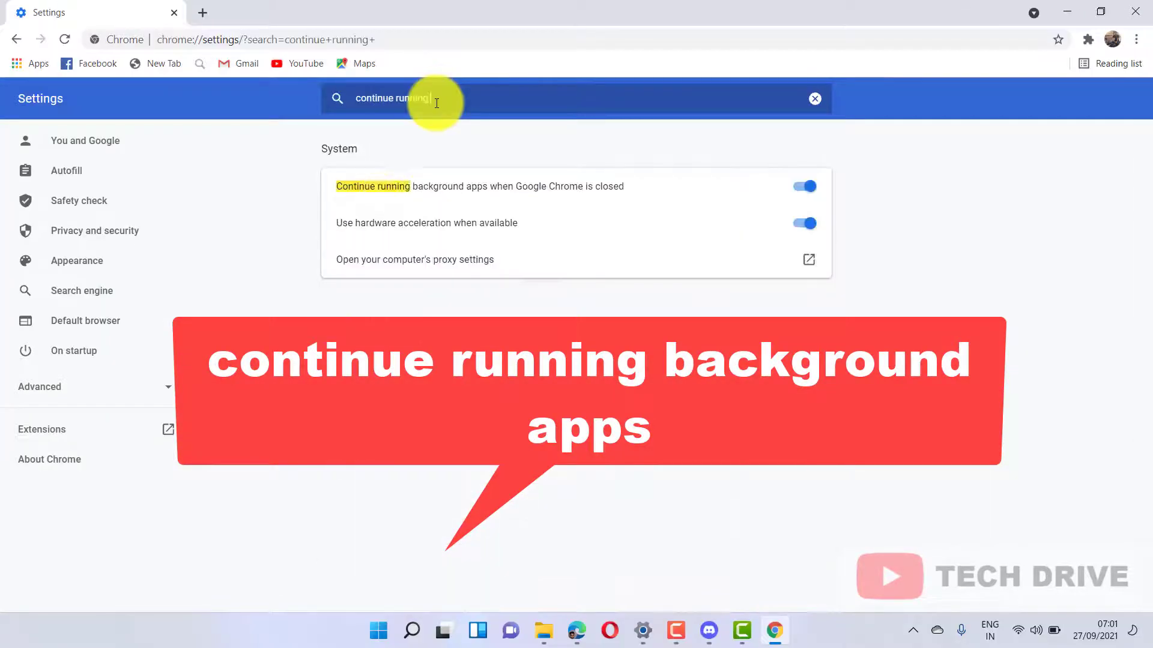
text(backgrou)
text(nd apps)
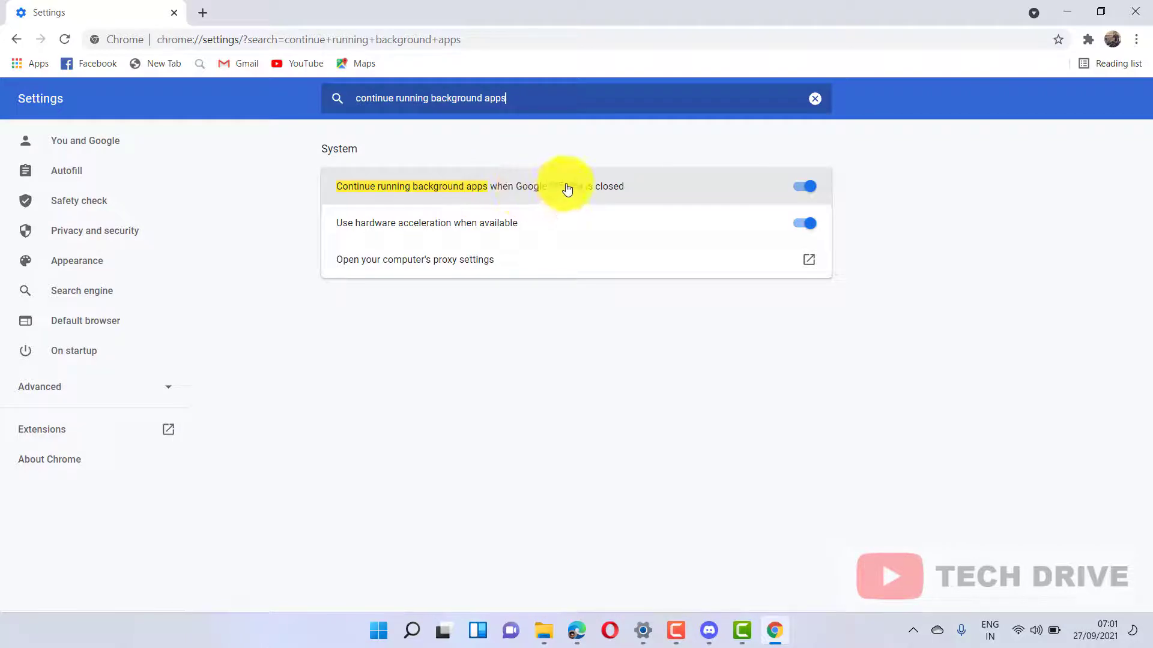
click(806, 189)
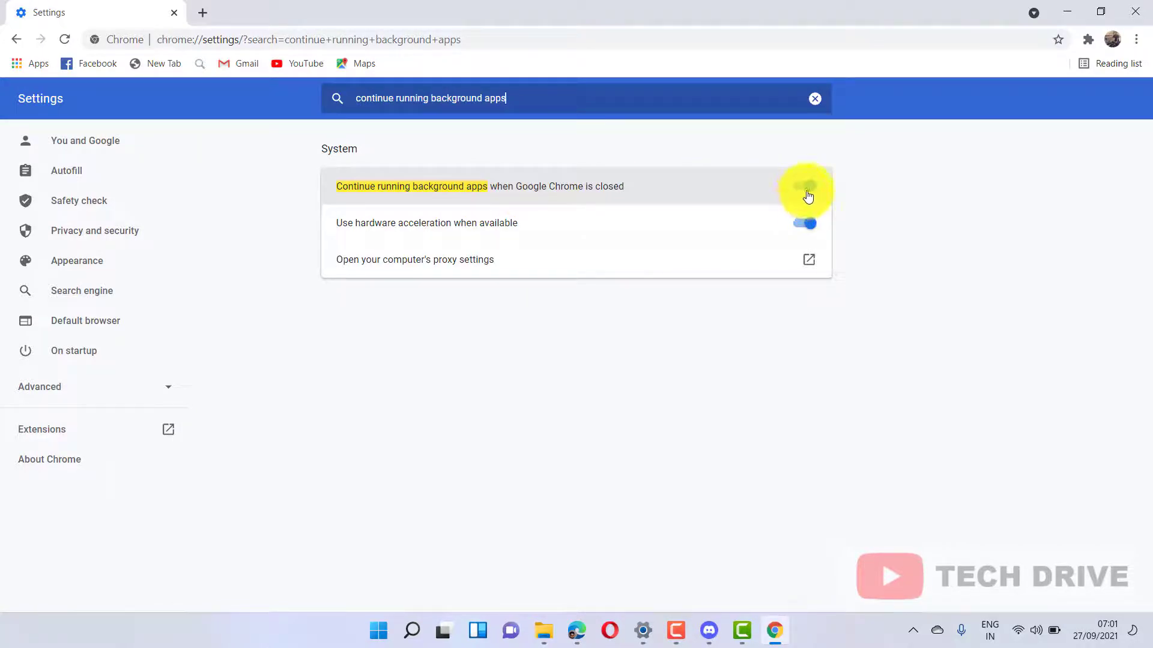
click(1133, 13)
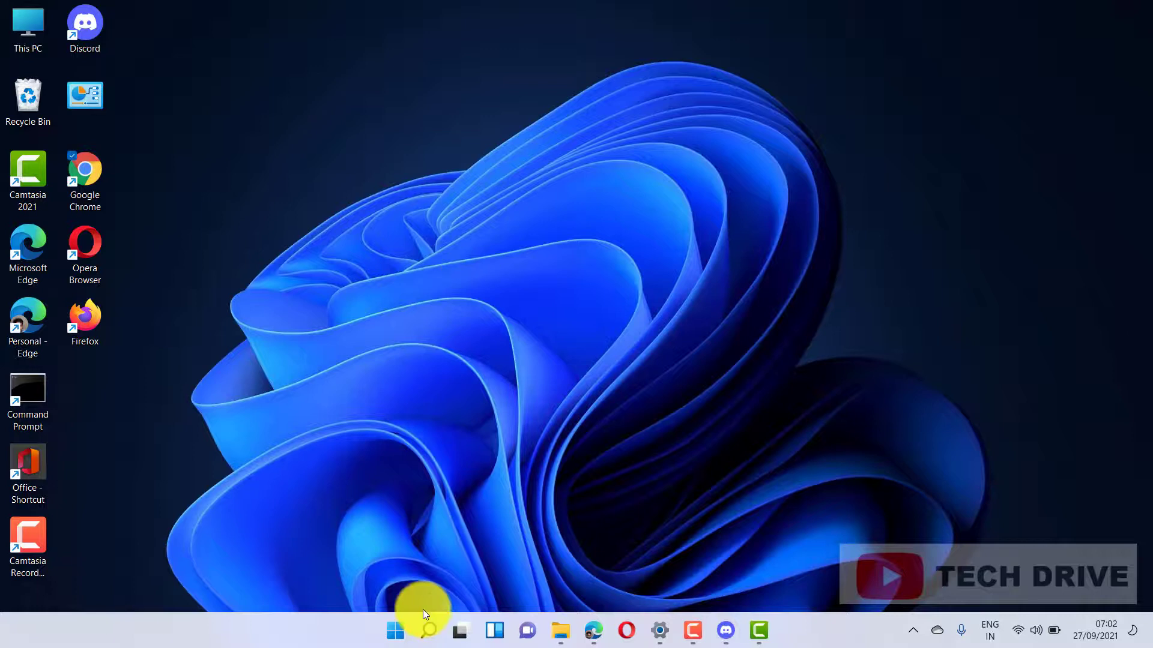
click(427, 631)
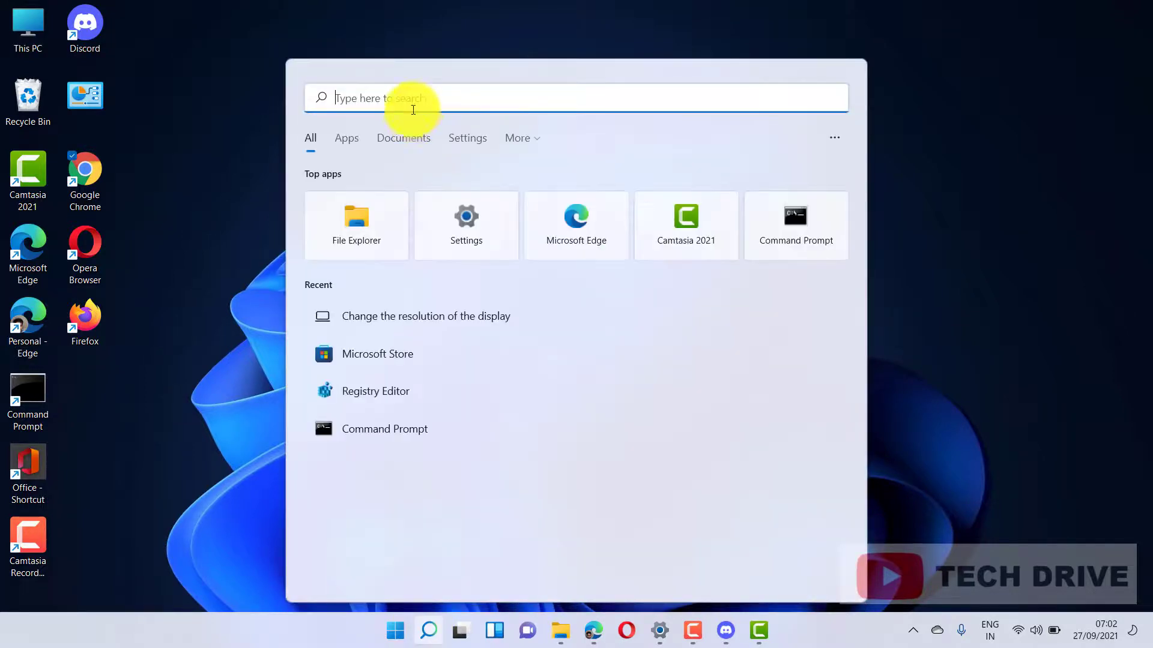
text(cm)
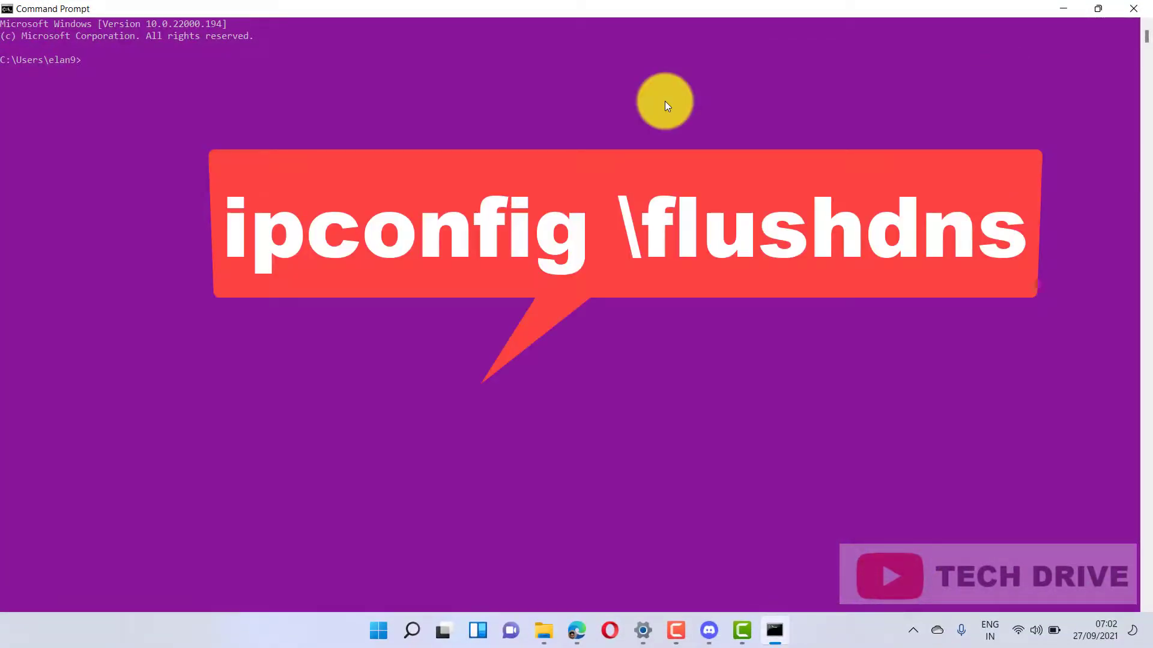
text(i)
text(pconf)
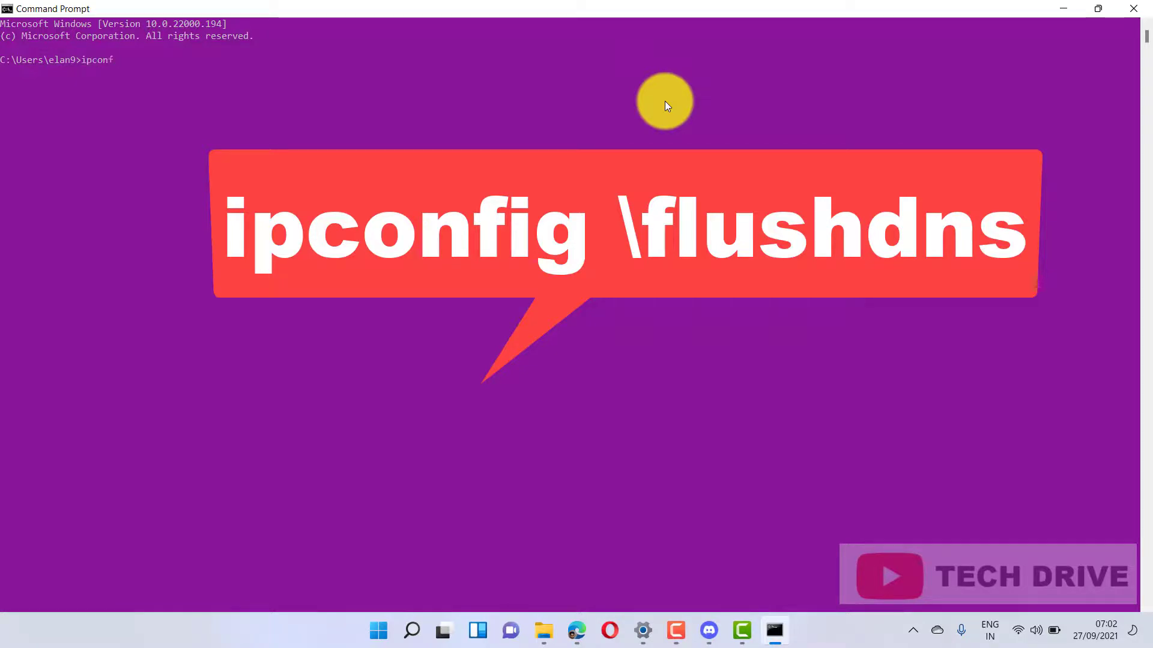
text(ig \)
text(flushd)
text(ns)
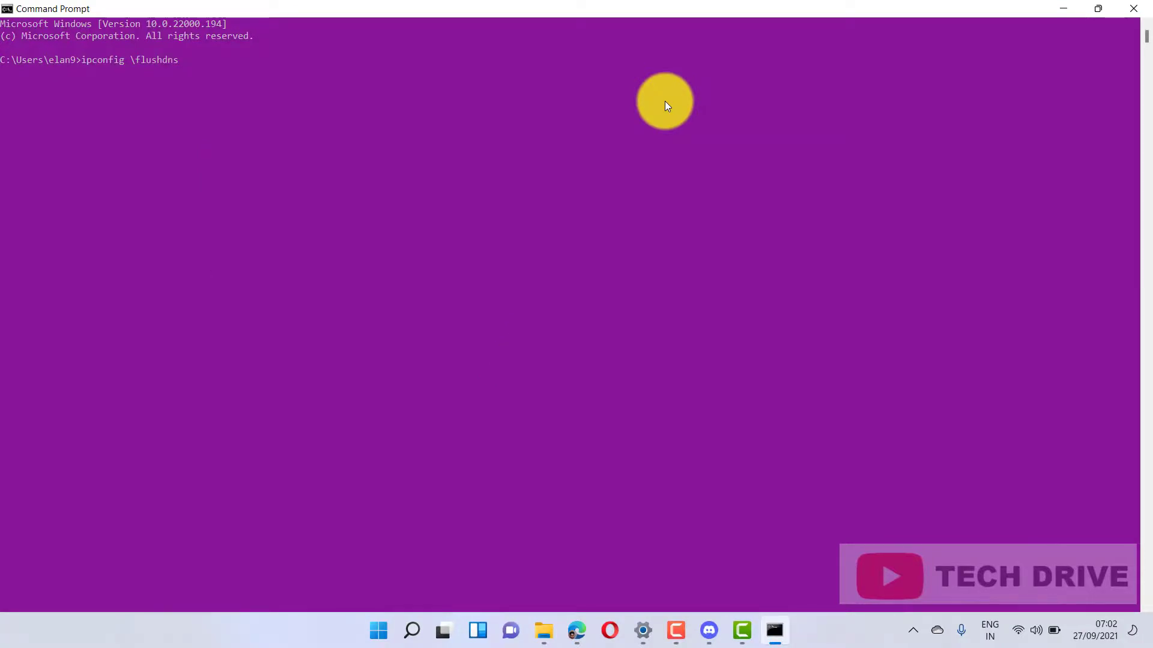
Run 'ipconfig \flushdns', which prints ipconfig's usage help.
key(Return)
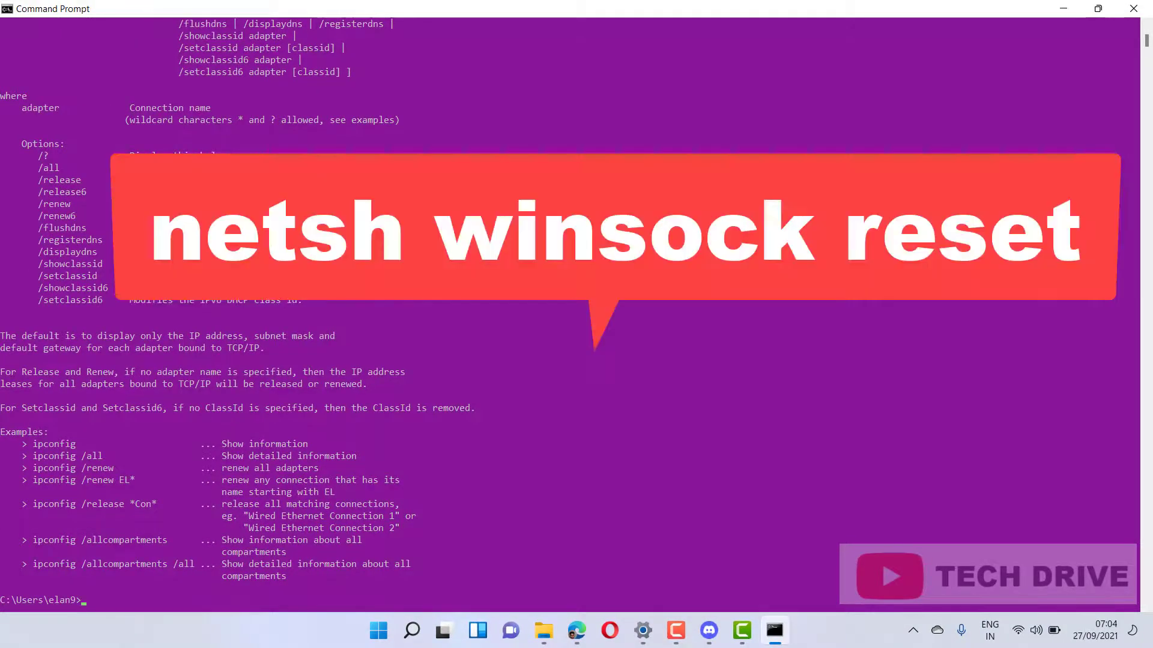
text(net)
text(sh)
text( winsock )
text(reset)
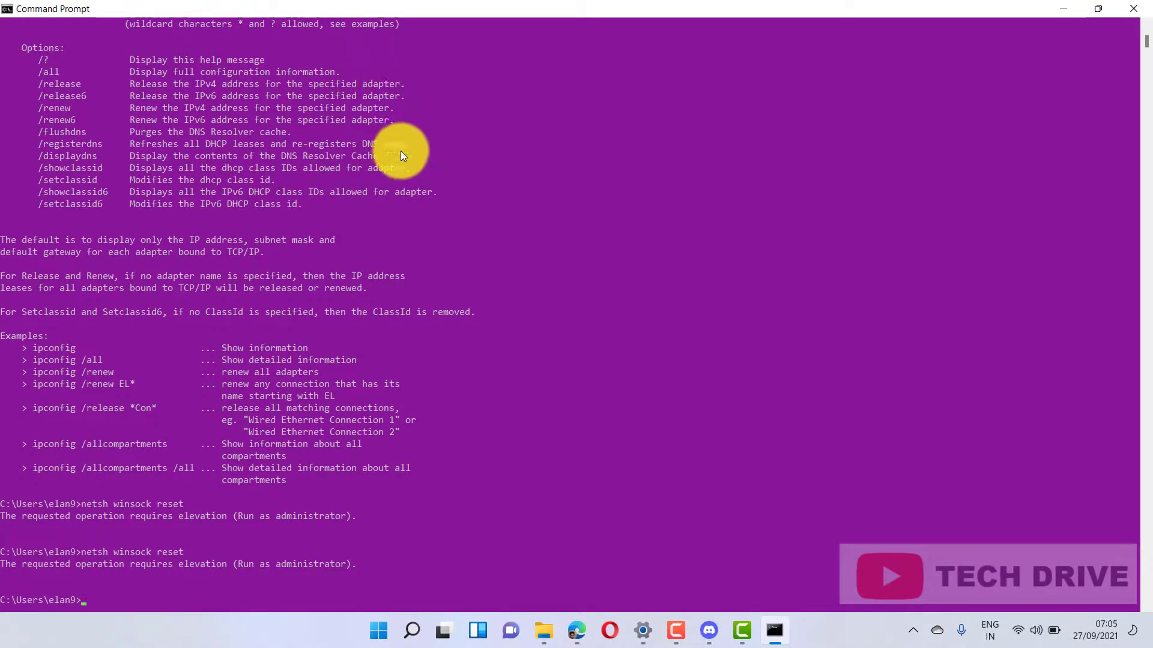
Minimize the Command Prompt window to reveal the desktop.
click(1063, 9)
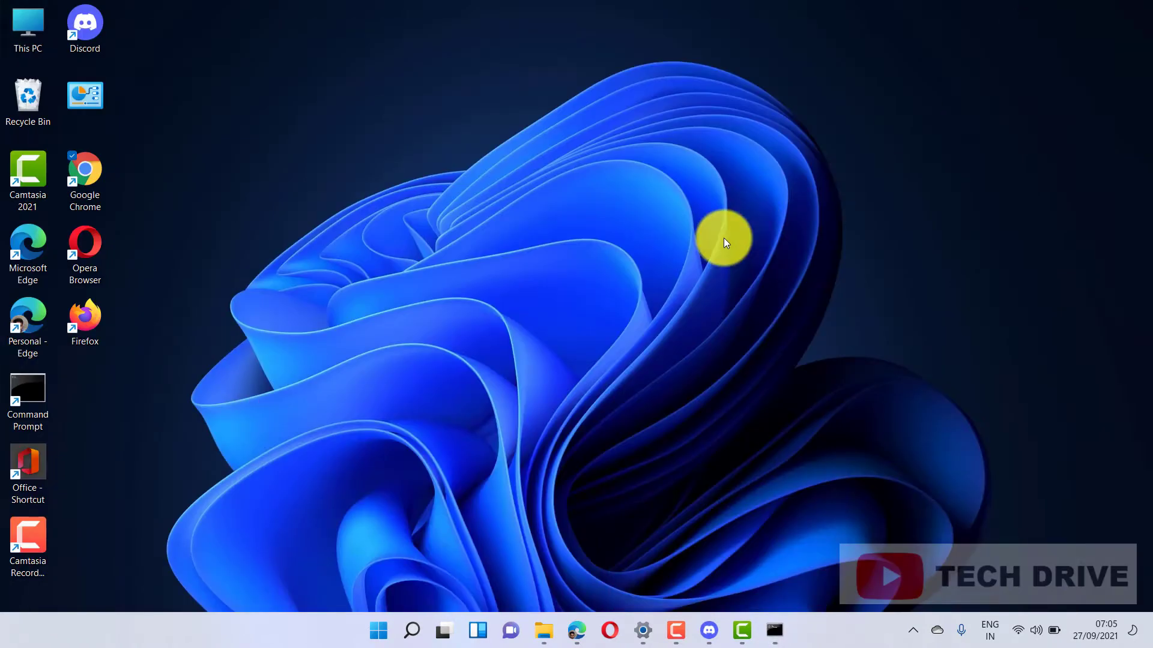